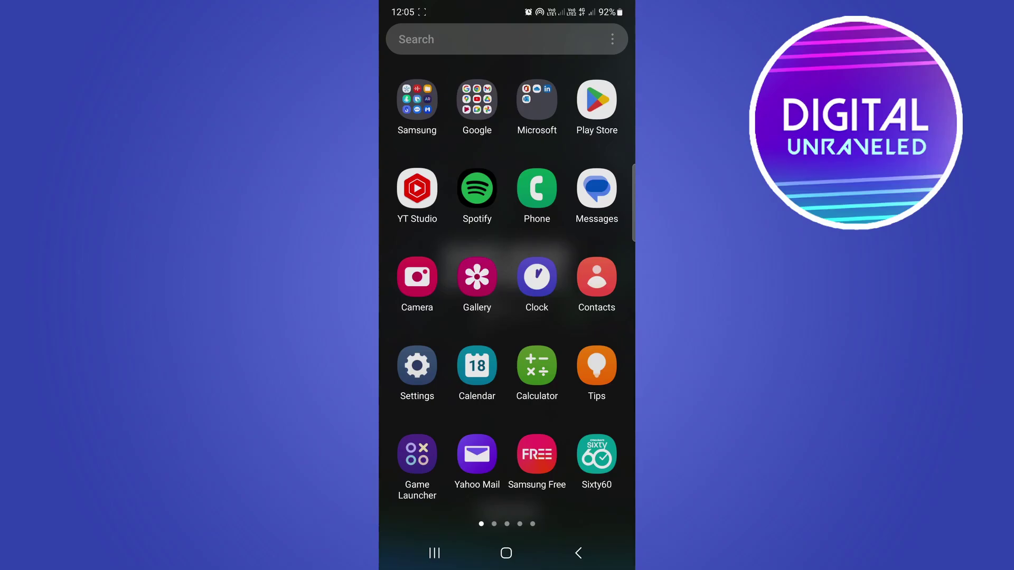
Search the phone's apps for Roblox and launch it to its Home screen
{"action": "left_click", "coordinate": [507, 38]}
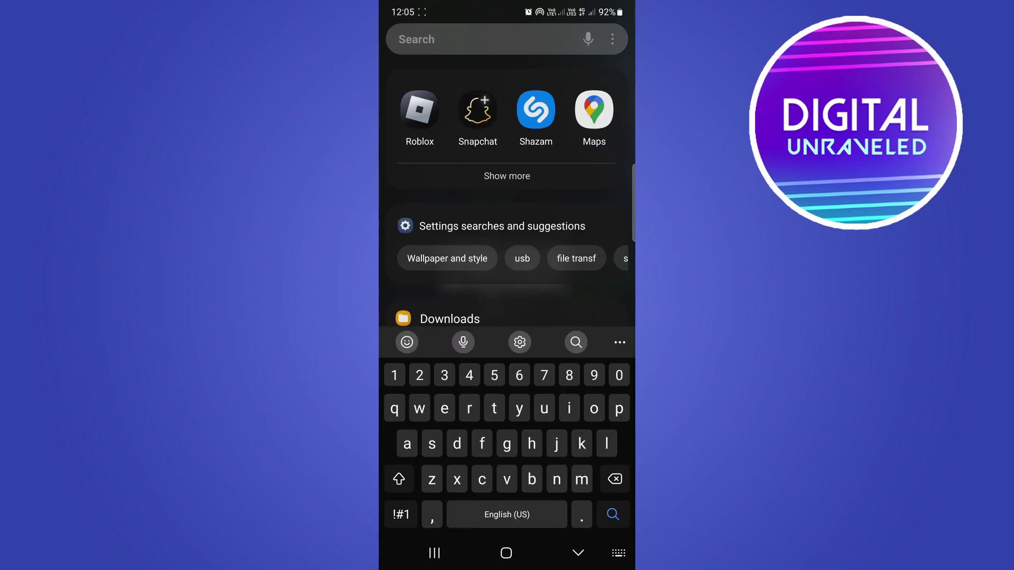
{"action": "left_click", "coordinate": [418, 107]}
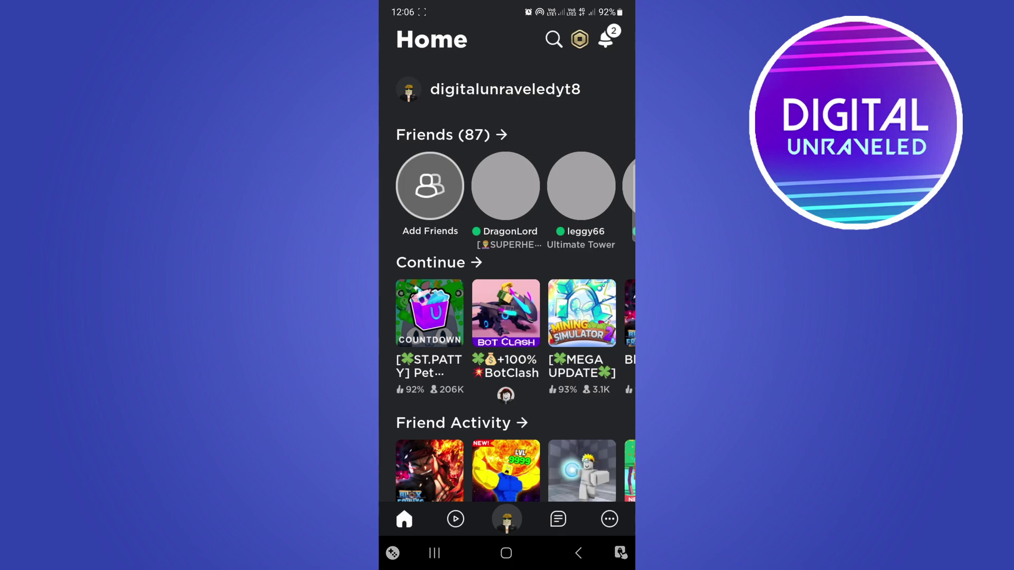
Exit Roblox to the Android home screen and launch Chrome on roblox.com
{"action": "left_click", "coordinate": [506, 552]}
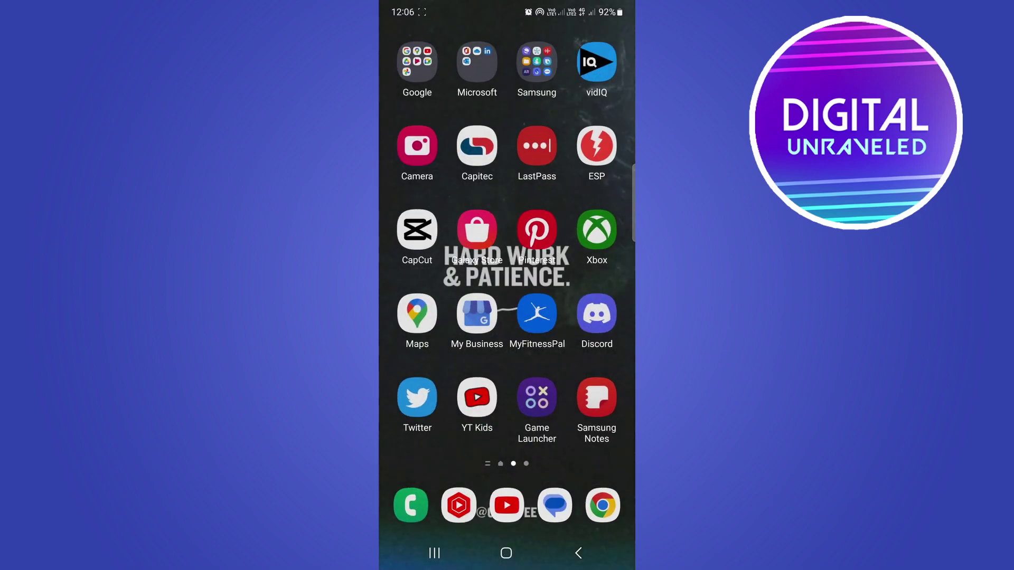
{"action": "left_click", "coordinate": [602, 505]}
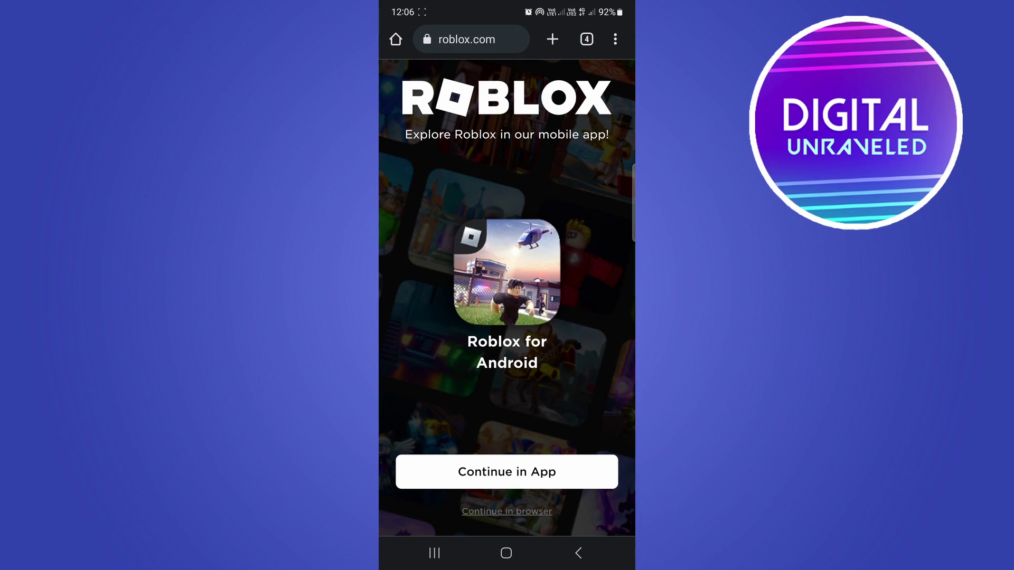
Continue on roblox.com in the browser and bring up the header's Robux balance options
{"action": "left_click", "coordinate": [507, 511]}
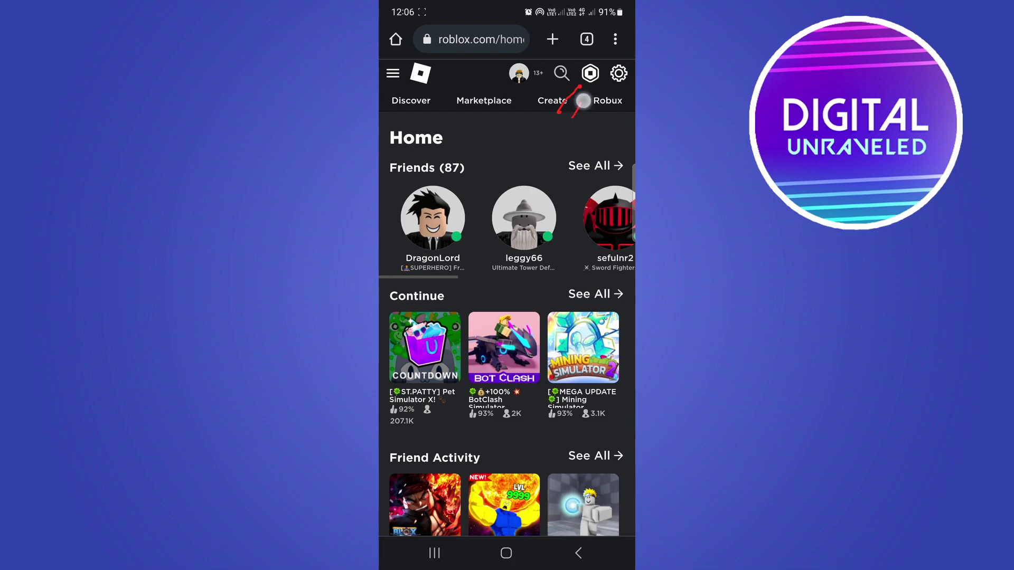
{"action": "left_click", "coordinate": [590, 73]}
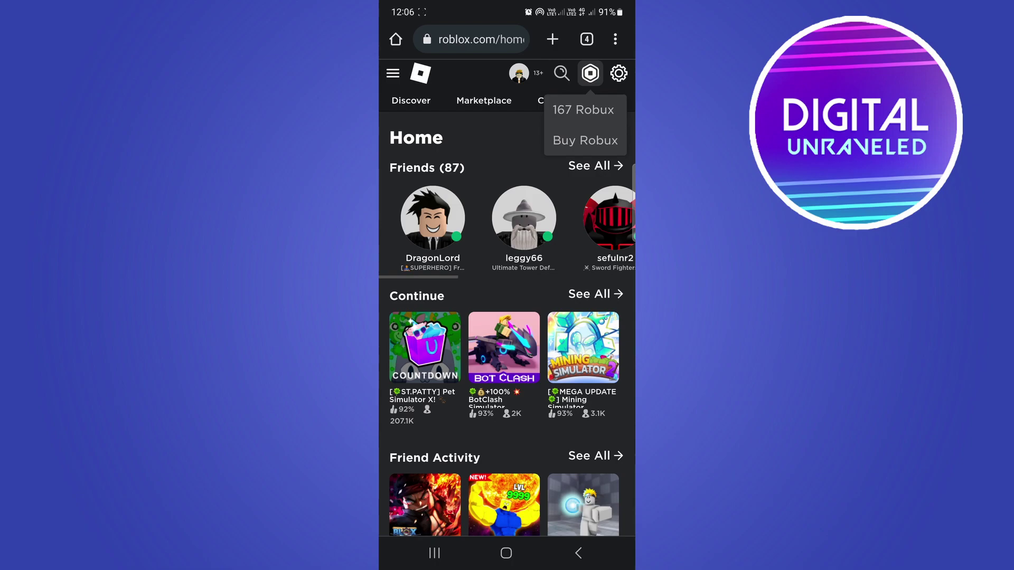
Go to My Transactions and filter Type of Transaction to Currency Purchases
{"action": "left_click", "coordinate": [582, 109]}
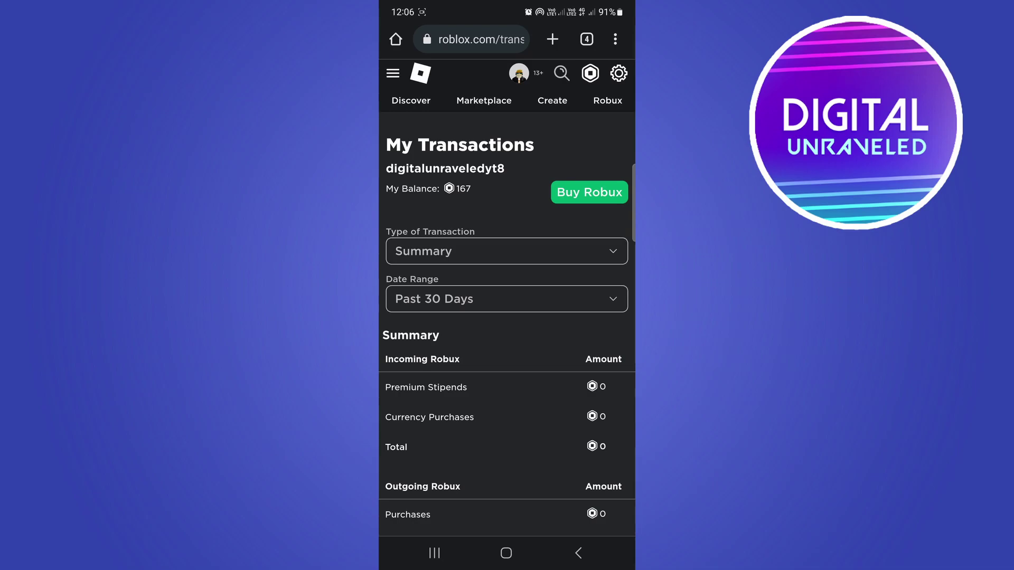
{"action": "mouse_move", "coordinate": [566, 332]}
{"action": "left_mouse_down"}
{"action": "mouse_move", "coordinate": [579, 239]}
{"action": "mouse_move", "coordinate": [562, 344]}
{"action": "left_mouse_up"}
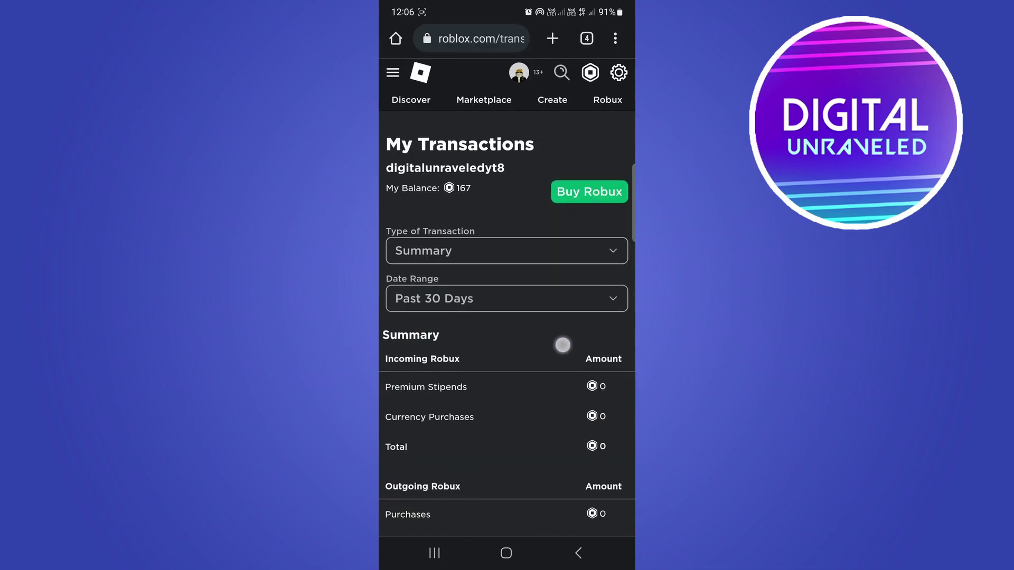
{"action": "left_click", "coordinate": [613, 251]}
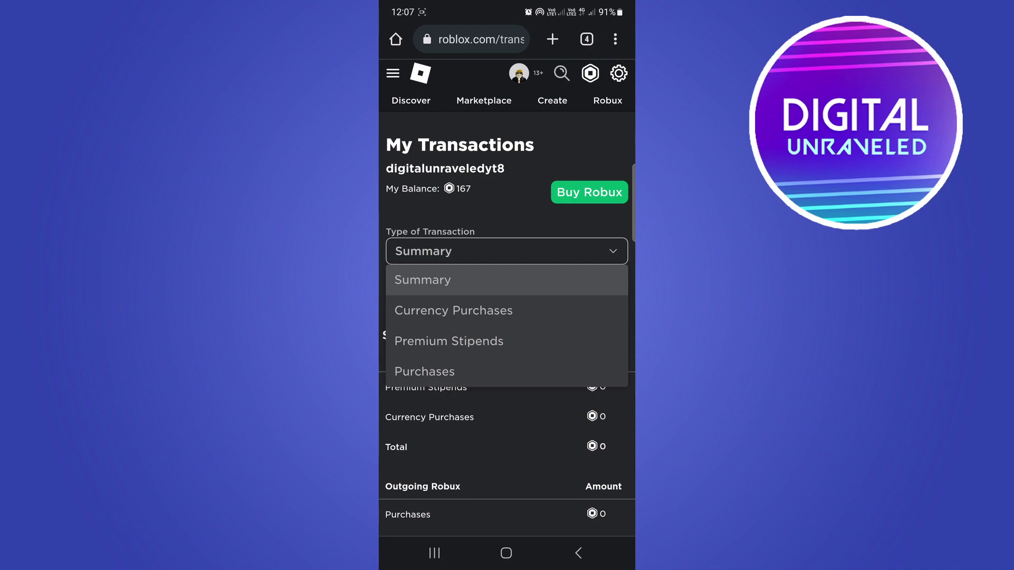
{"action": "left_click", "coordinate": [454, 311]}
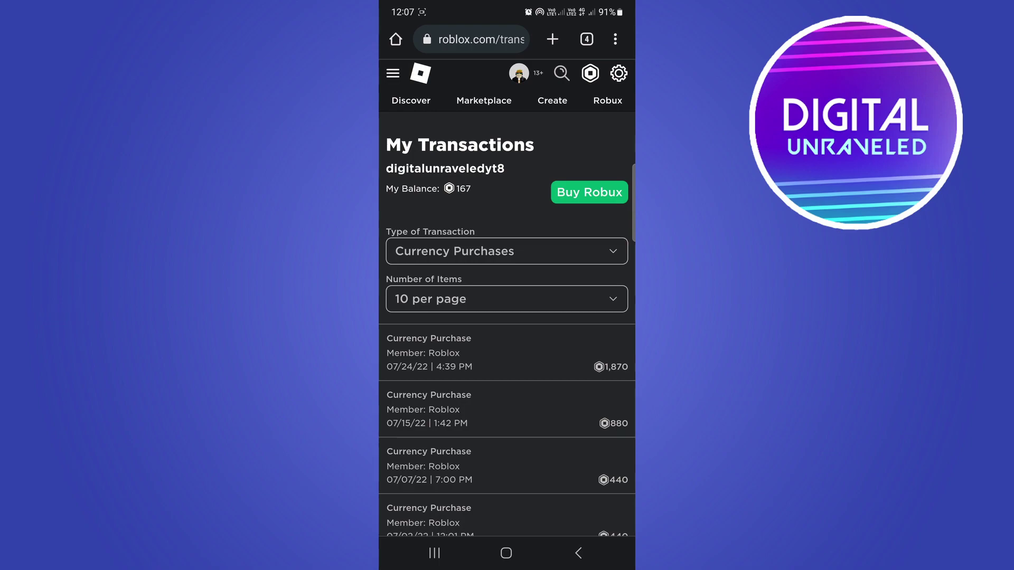
Switch Type of Transaction to Purchases and keep Number of Items at 10 per page
{"action": "left_click", "coordinate": [506, 251]}
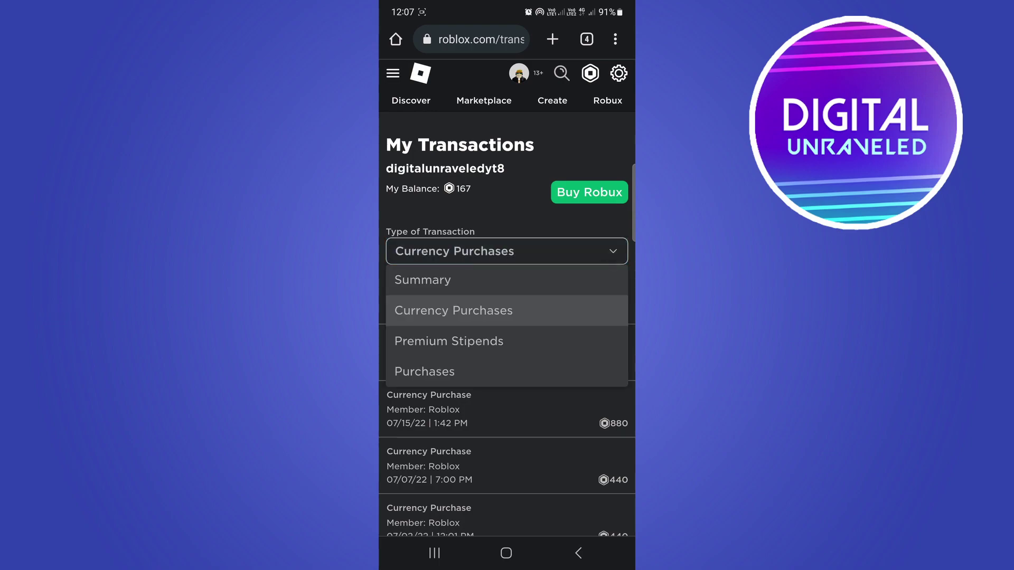
{"action": "left_click", "coordinate": [455, 371]}
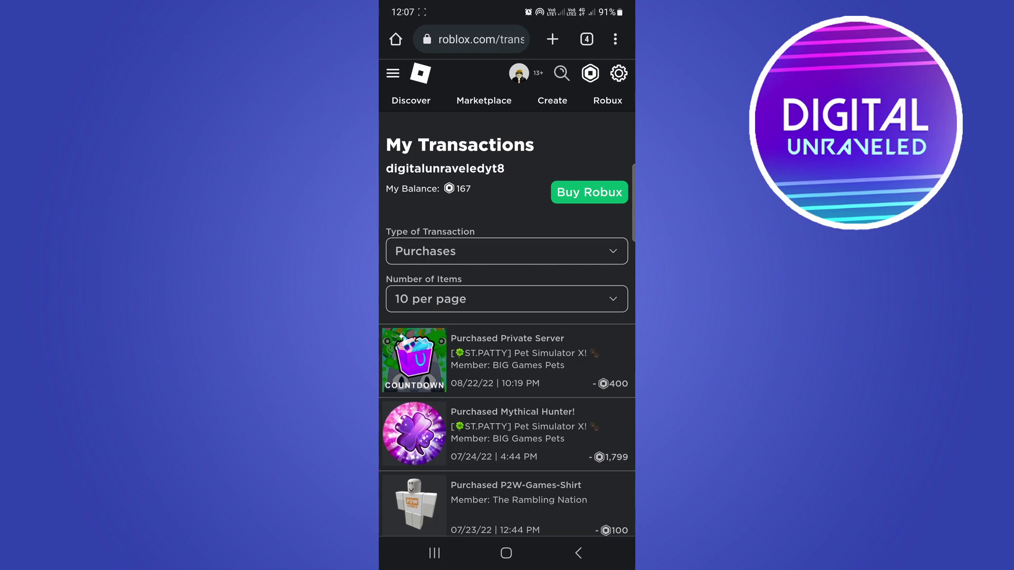
{"action": "left_click", "coordinate": [506, 299]}
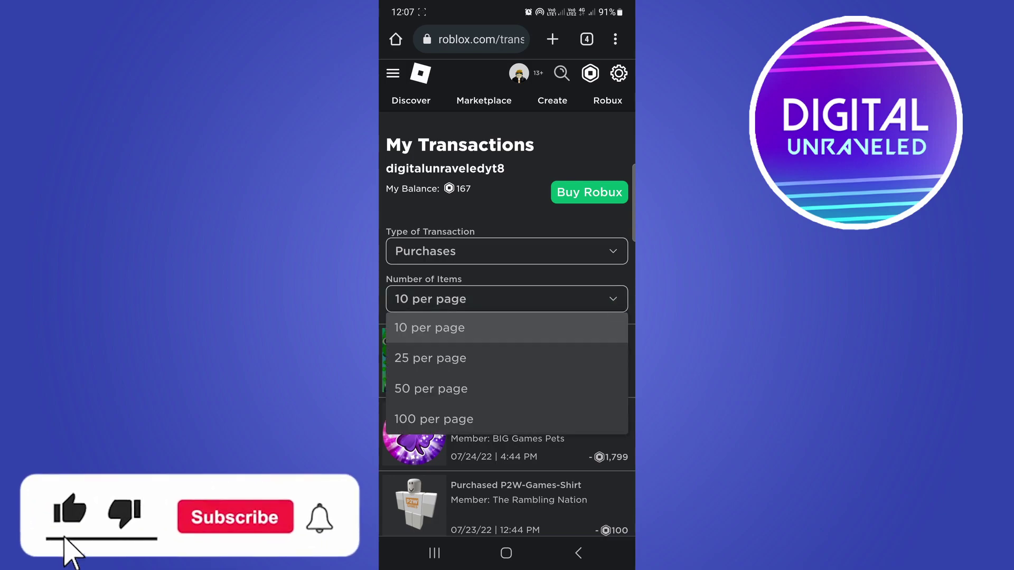
{"action": "left_click", "coordinate": [512, 206]}
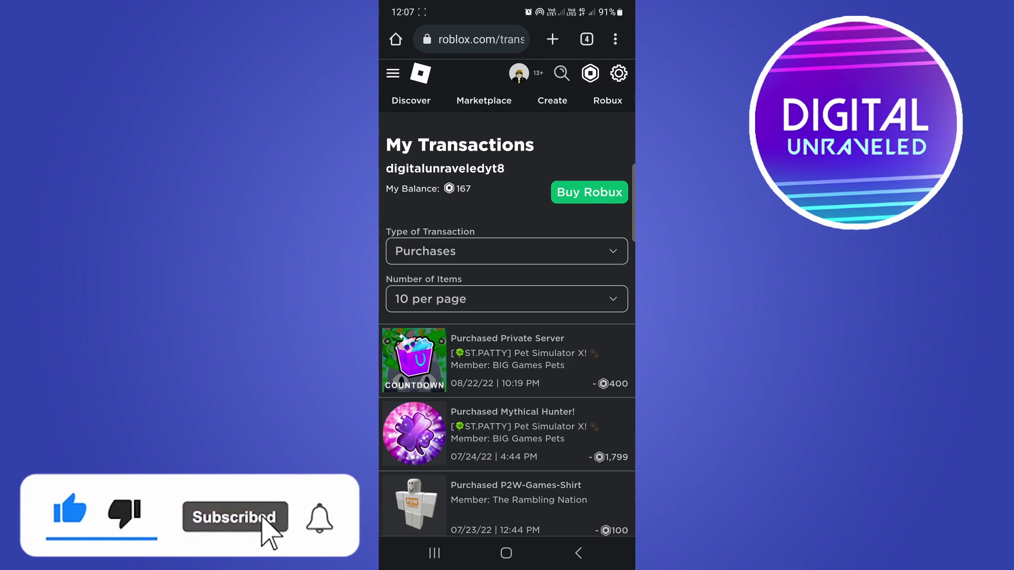